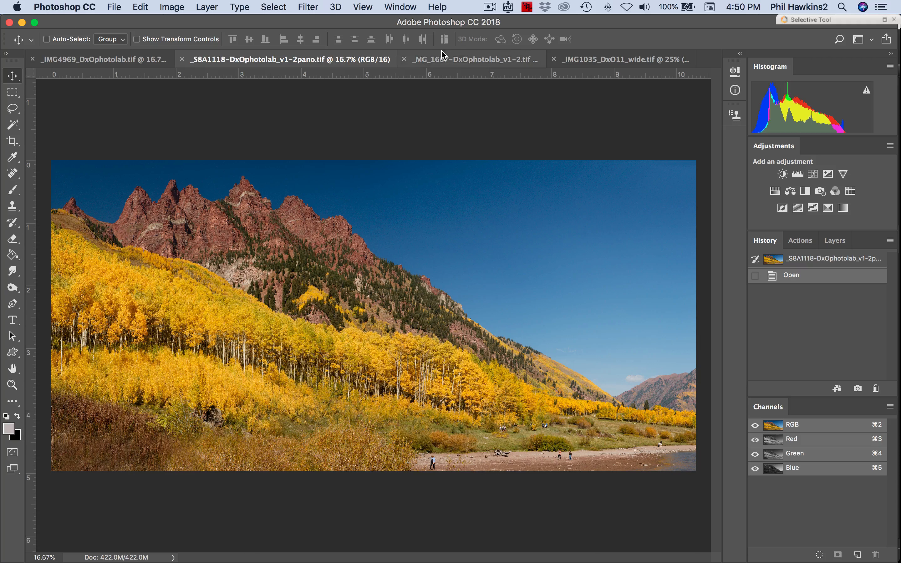
View the open photos _MG_1667-DxOphotolab_v1-2.tif and _IMG1035_DxO11_wide.tif, and return to _IMG4969_DxOphotolab.tif
left_click(457, 57)
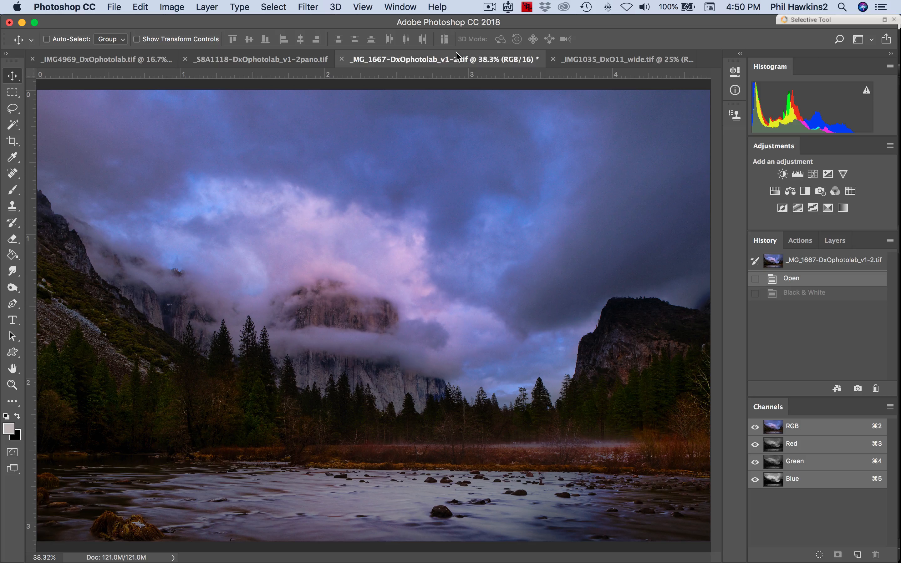
left_click(624, 56)
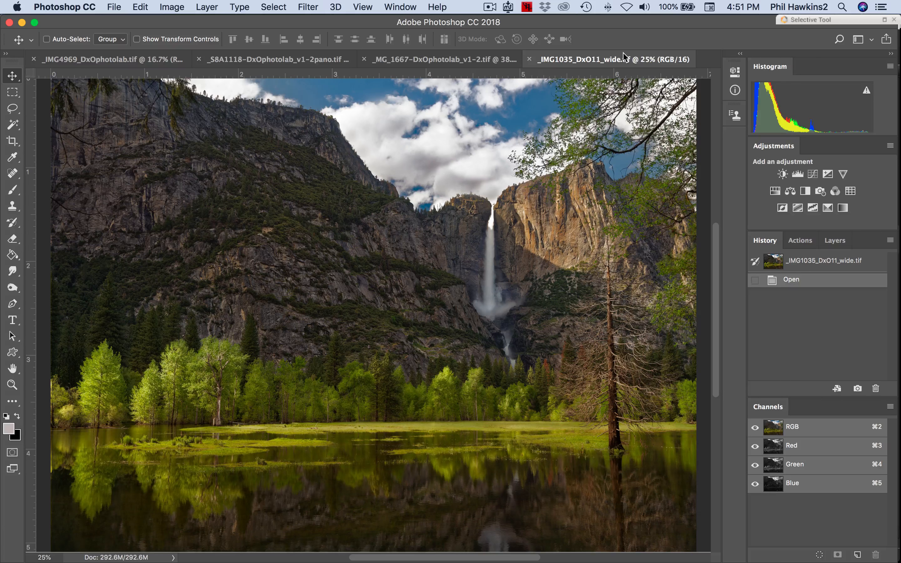
left_click(121, 60)
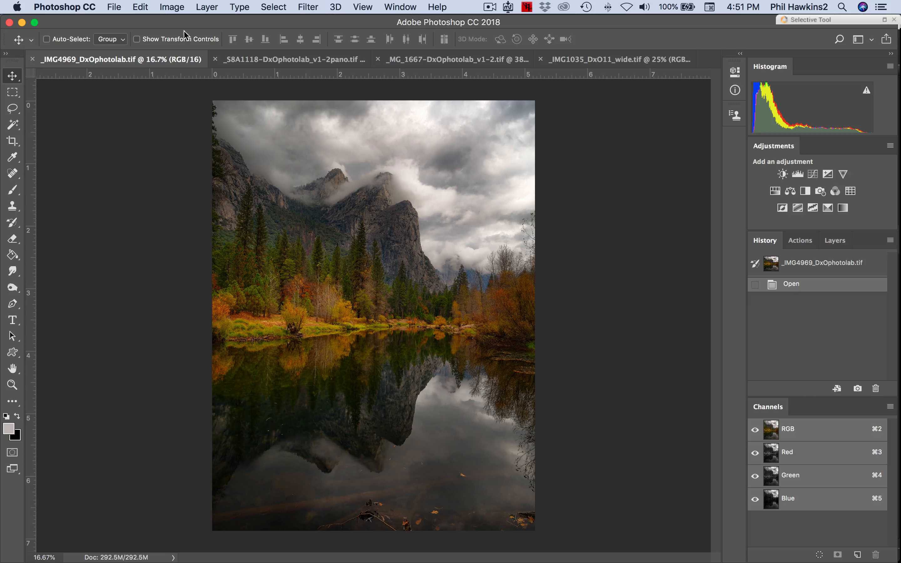
Try desaturating the lake photo with a Hue/Saturation value of -100, and discard the adjustment
left_click(179, 6)
mouse_move(181, 40)
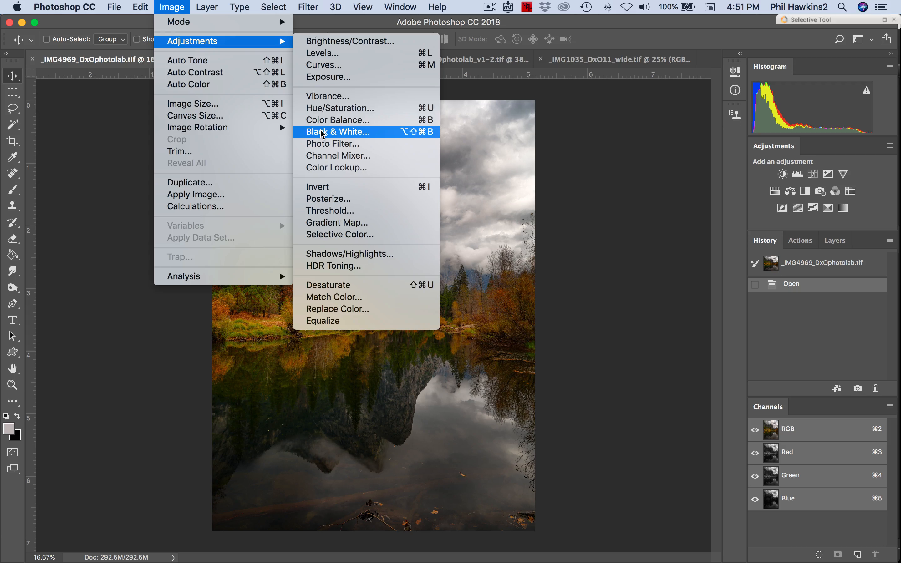
left_click(323, 109)
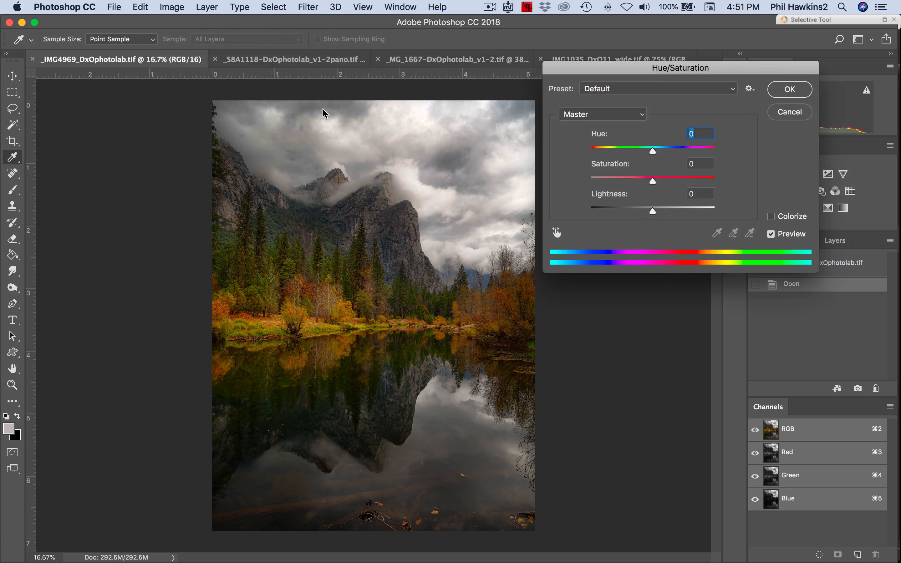
left_click_drag(652, 181, 567, 181)
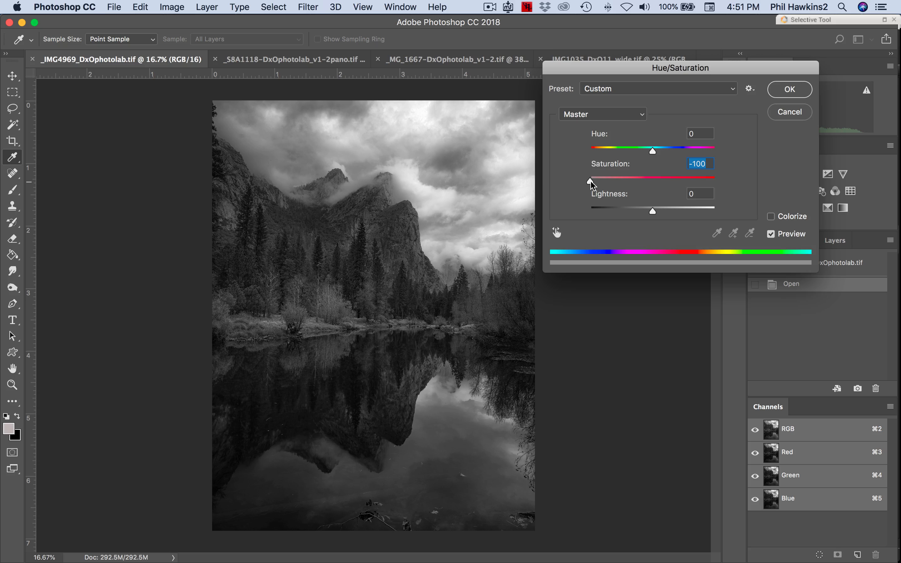
left_click_drag(592, 185, 652, 185)
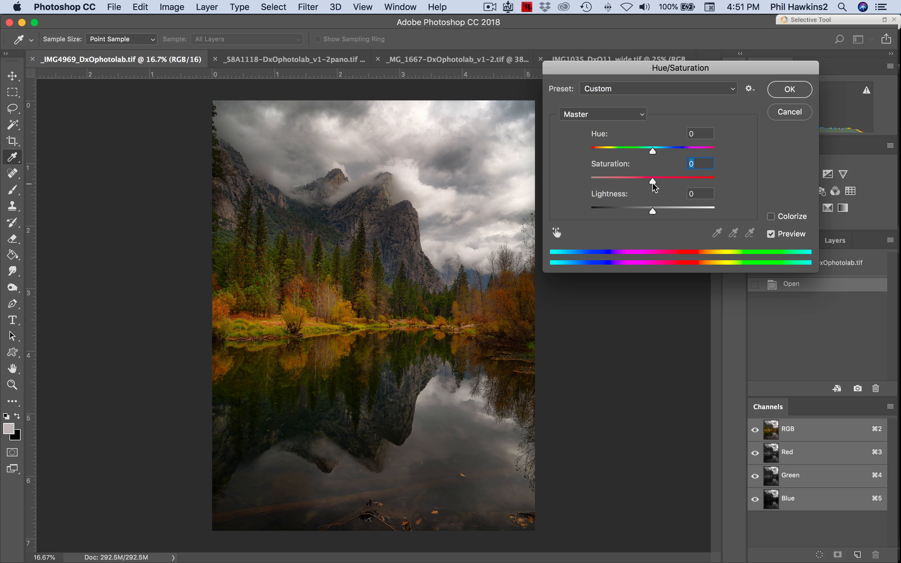
left_click(788, 113)
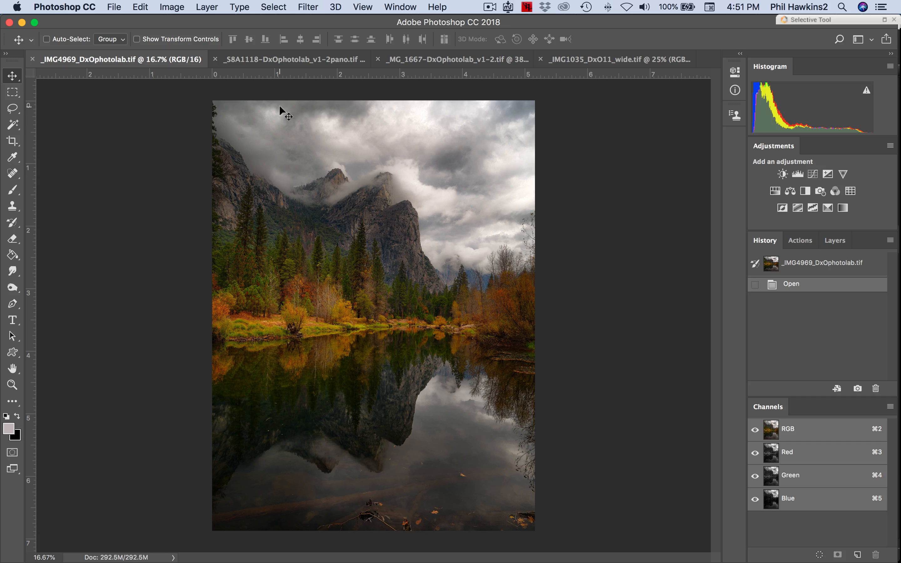
Start a Black & White adjustment on the lake photo with Reds 108, Yellows 133, Greens 104, Cyans 47, Blues 40 and Magentas 66
left_click(170, 7)
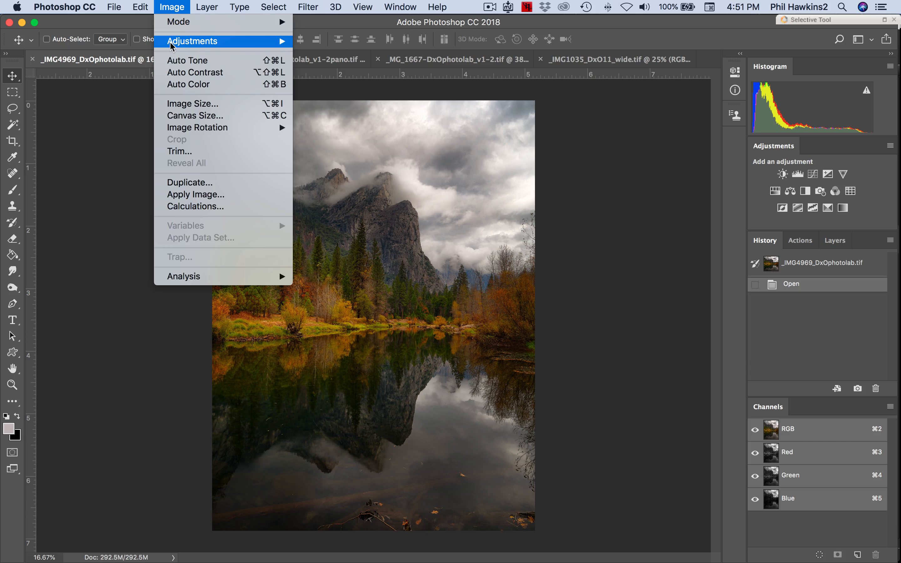
left_click(320, 132)
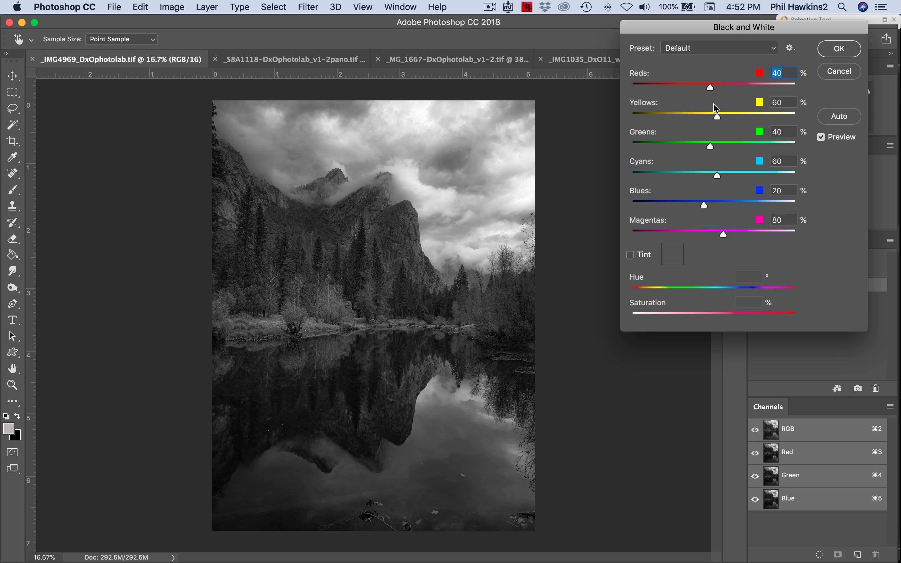
left_click_drag(712, 92, 719, 234)
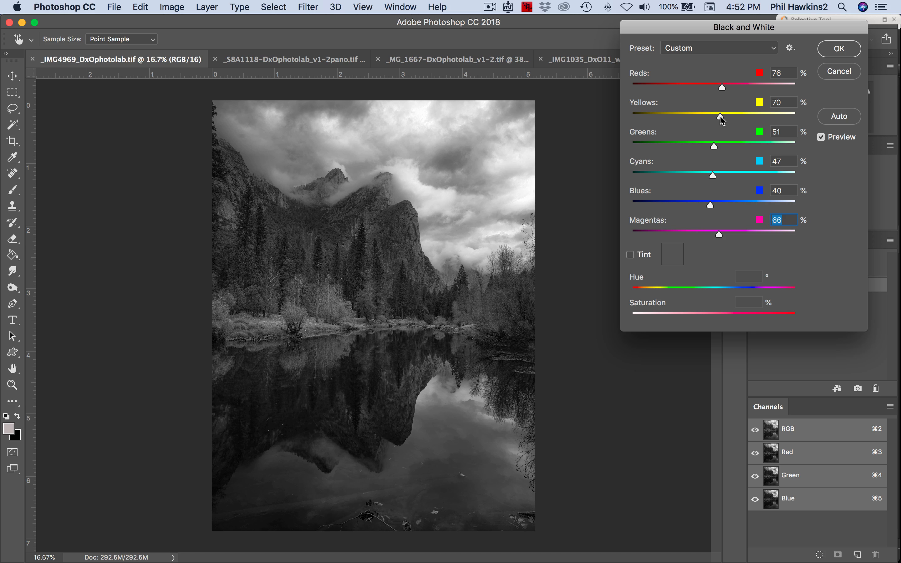
left_click_drag(721, 116, 735, 90)
mouse_move(714, 147)
left_mouse_down()
mouse_move(739, 148)
mouse_move(719, 149)
mouse_move(732, 149)
left_mouse_up()
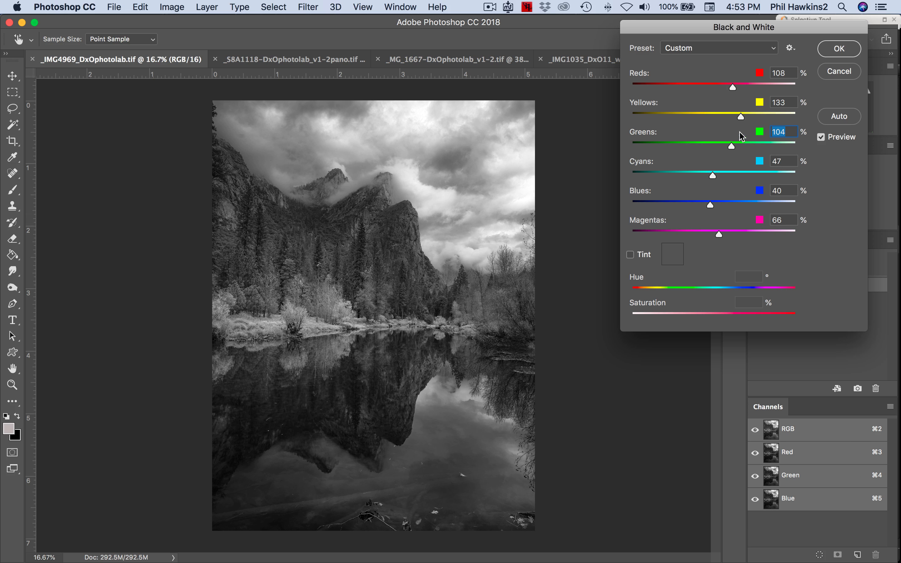
Darken the foliage tones in the Black & White adjustment with Reds at 102 and Yellows at 3
left_click_drag(741, 118, 693, 121)
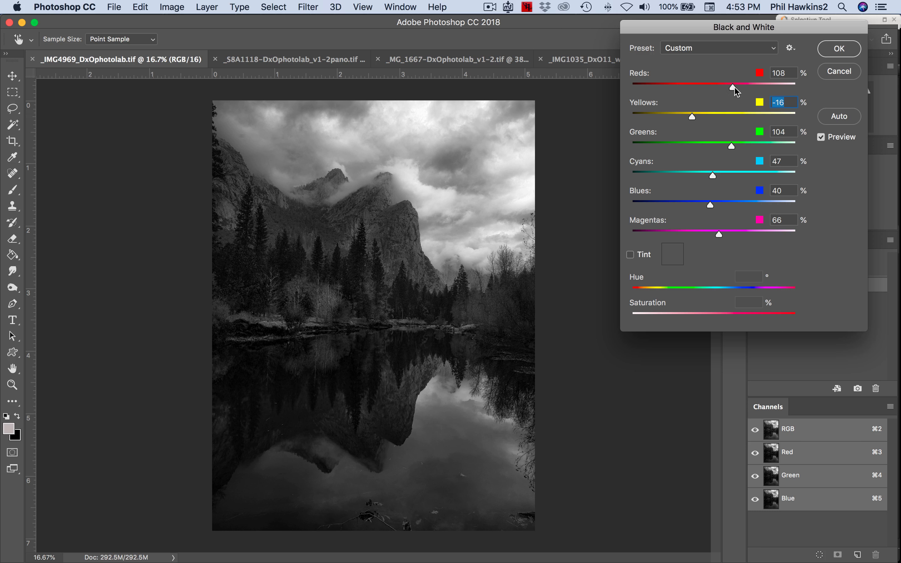
mouse_move(732, 91)
left_mouse_down()
mouse_move(714, 92)
mouse_move(731, 89)
left_mouse_up()
left_click_drag(695, 117, 699, 118)
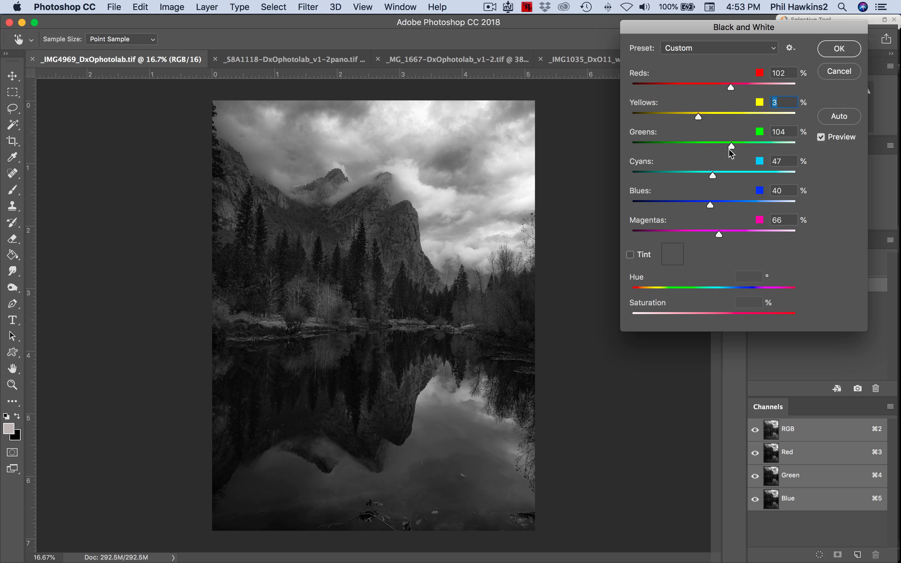
Set Reds to 81, Yellows to 137 and Greens to 104, and apply the Black & White adjustment to the lake photo
mouse_move(731, 147)
left_mouse_down()
mouse_move(707, 152)
mouse_move(723, 152)
left_mouse_up()
left_click_drag(698, 117, 724, 88)
left_click_drag(724, 147, 742, 119)
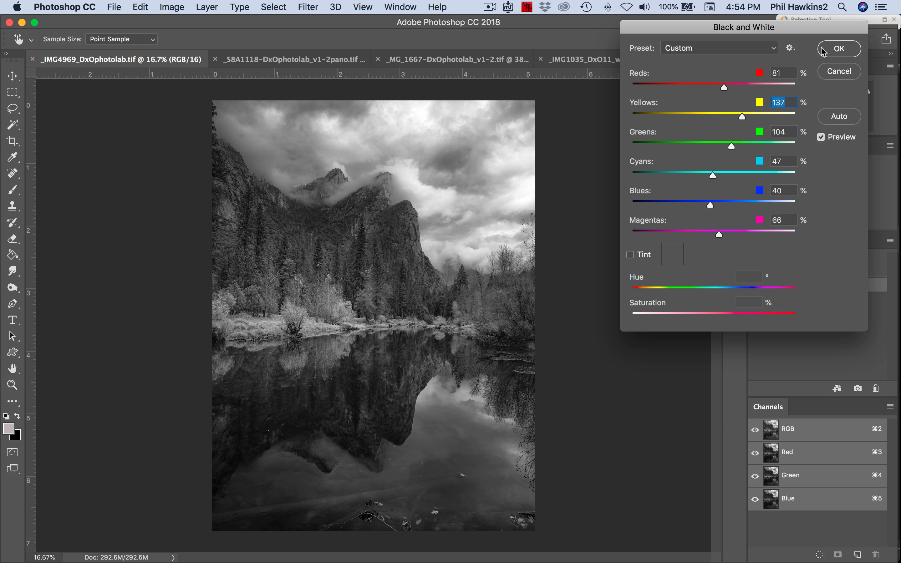
left_click(835, 50)
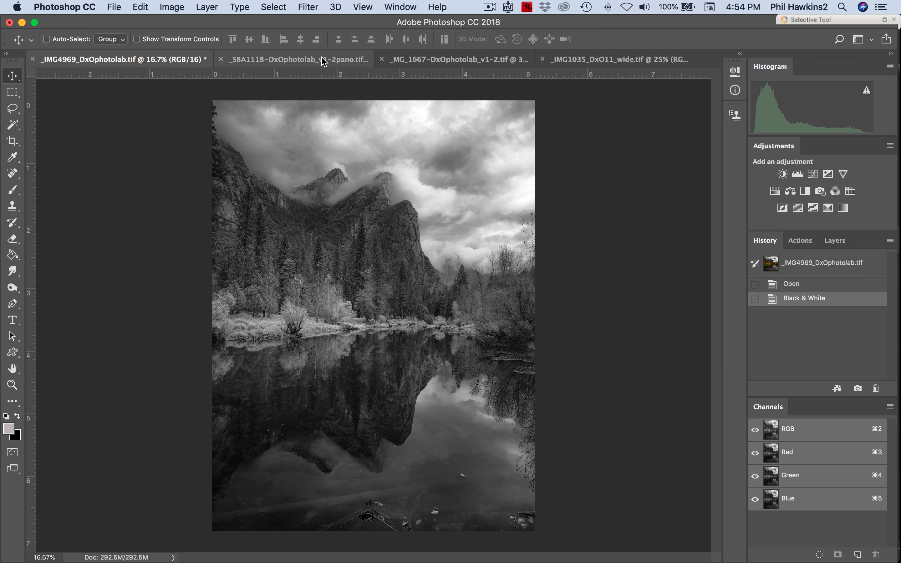
Start a Black & White adjustment on the _S8A1118 mountain panorama with Reds at -17 and Yellows at 125
left_click(323, 59)
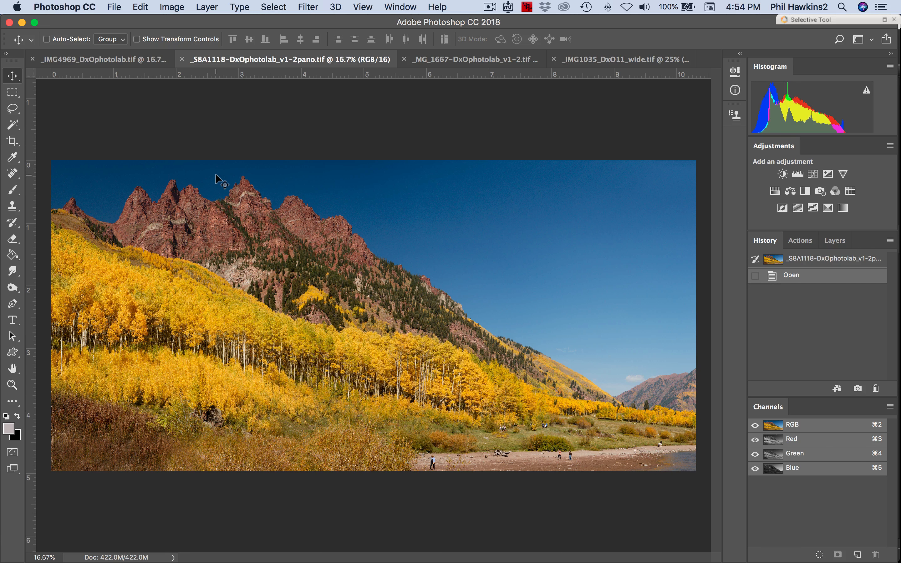
left_click(171, 8)
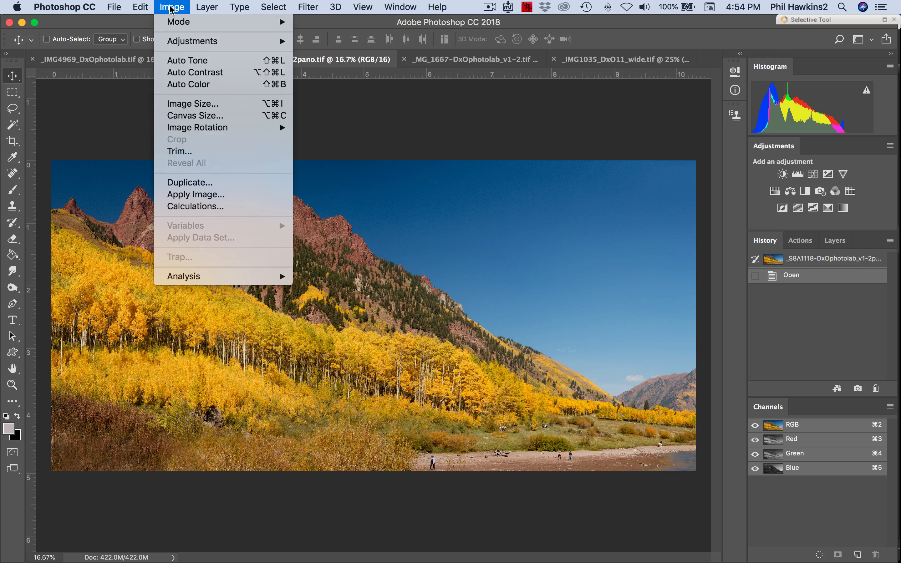
mouse_move(186, 42)
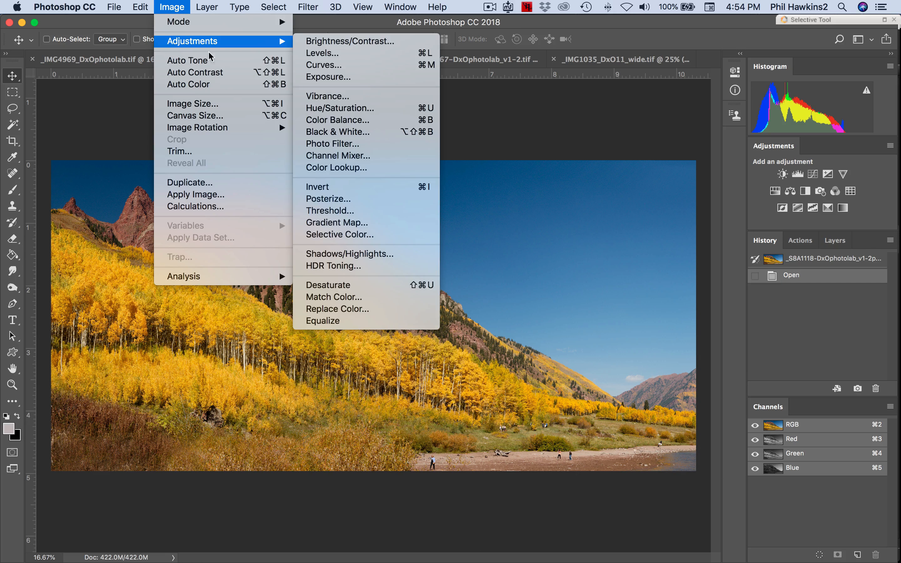
left_click(321, 131)
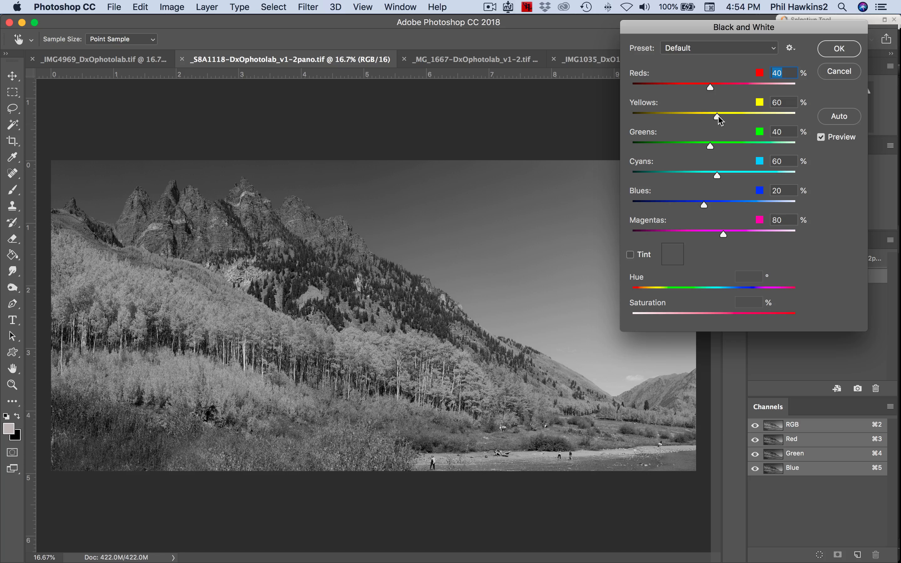
left_click_drag(718, 117, 732, 117)
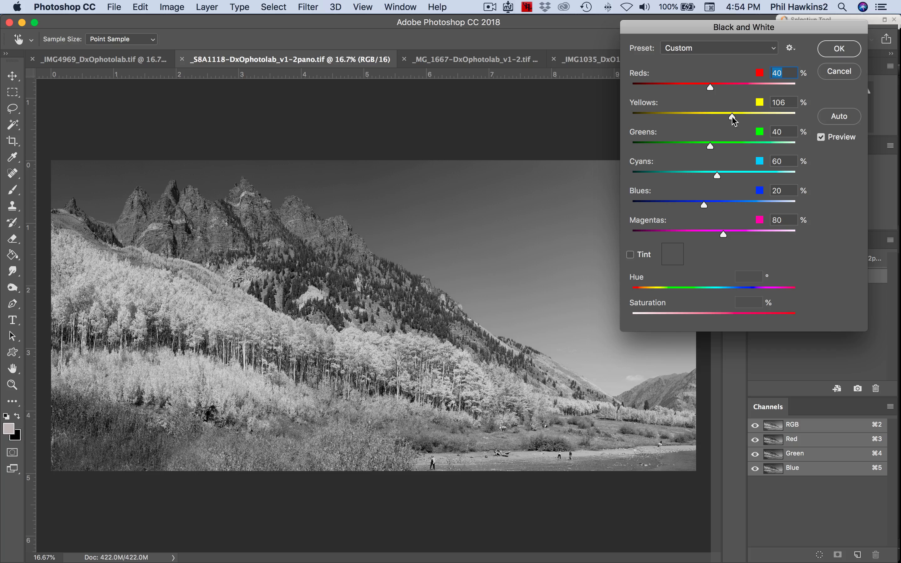
left_click_drag(734, 120, 736, 119)
left_click_drag(711, 90, 693, 90)
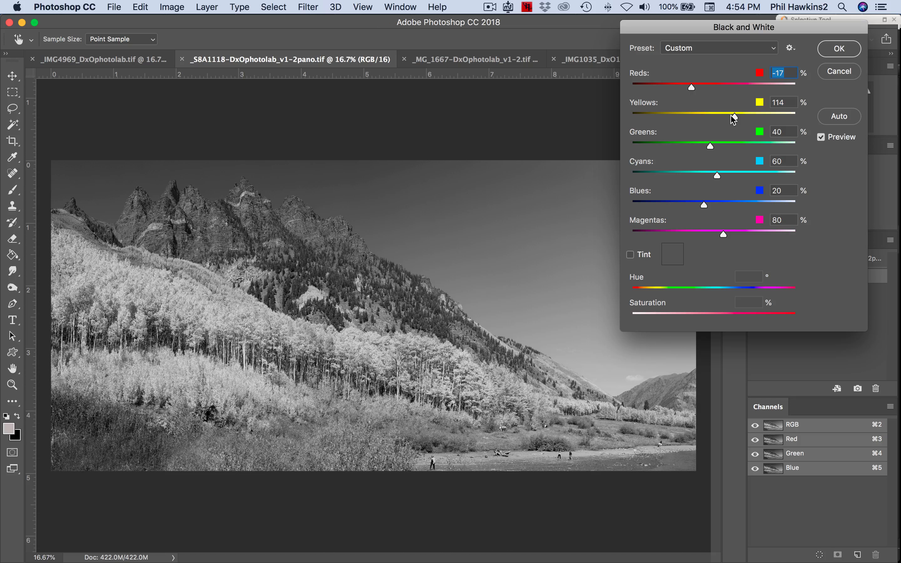
left_click_drag(733, 116, 737, 118)
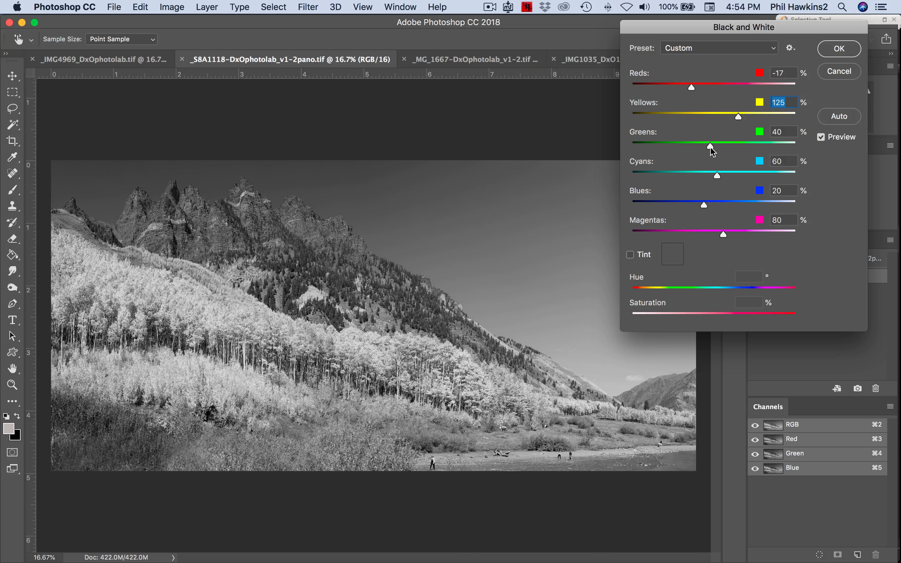
Set the panorama's Black & White mix to Reds 40, Yellows 129, Greens 26, Cyans -14 and Blues -29
mouse_move(711, 147)
left_mouse_down()
mouse_move(740, 149)
mouse_move(700, 150)
left_mouse_up()
mouse_move(701, 148)
left_mouse_down()
mouse_move(736, 147)
mouse_move(708, 148)
left_mouse_up()
mouse_move(740, 120)
left_mouse_down()
mouse_move(726, 119)
mouse_move(740, 118)
left_mouse_up()
left_click_drag(717, 177, 687, 204)
left_click_drag(691, 88, 711, 92)
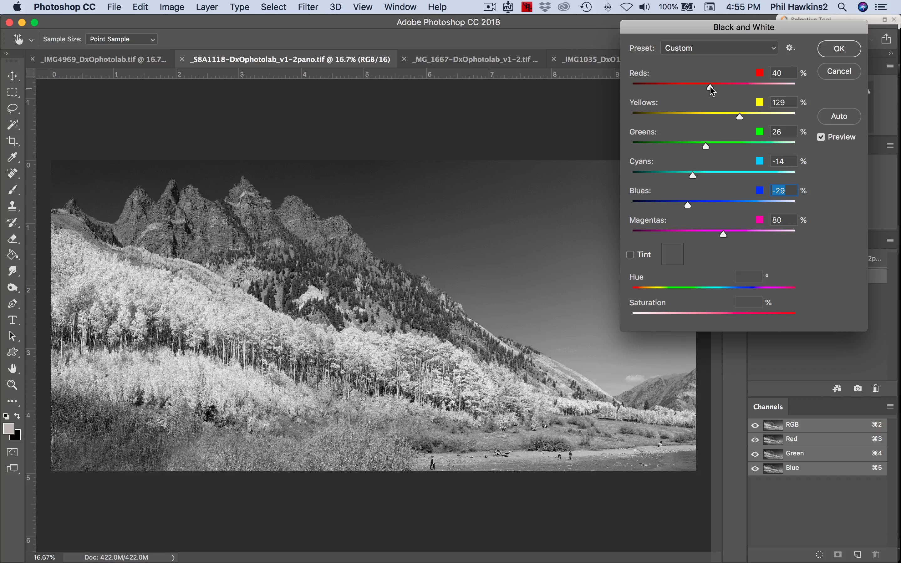
Lighten the panorama's sky with Blues at 66 and Cyans at 62, and set Reds to 24
left_click_drag(711, 91, 705, 90)
left_click_drag(689, 205, 719, 206)
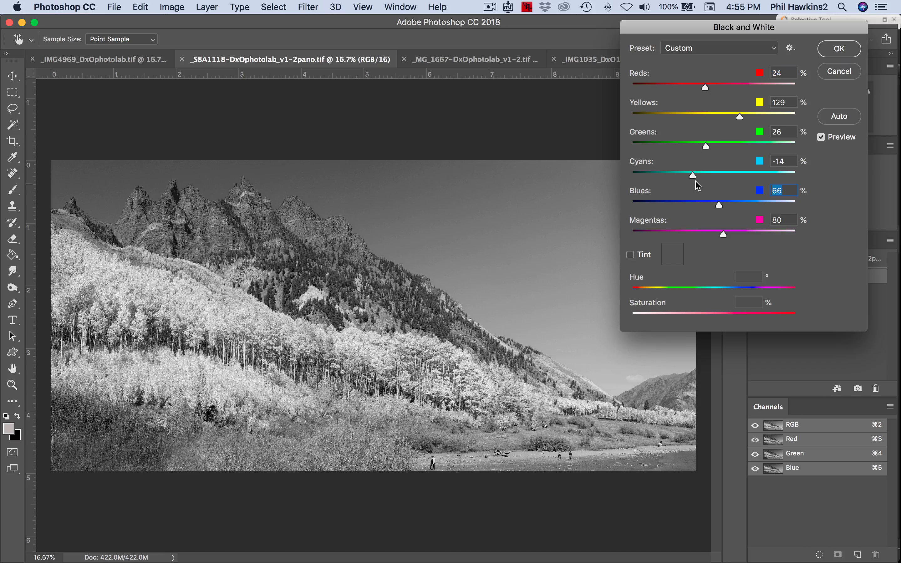
left_click_drag(693, 176, 718, 177)
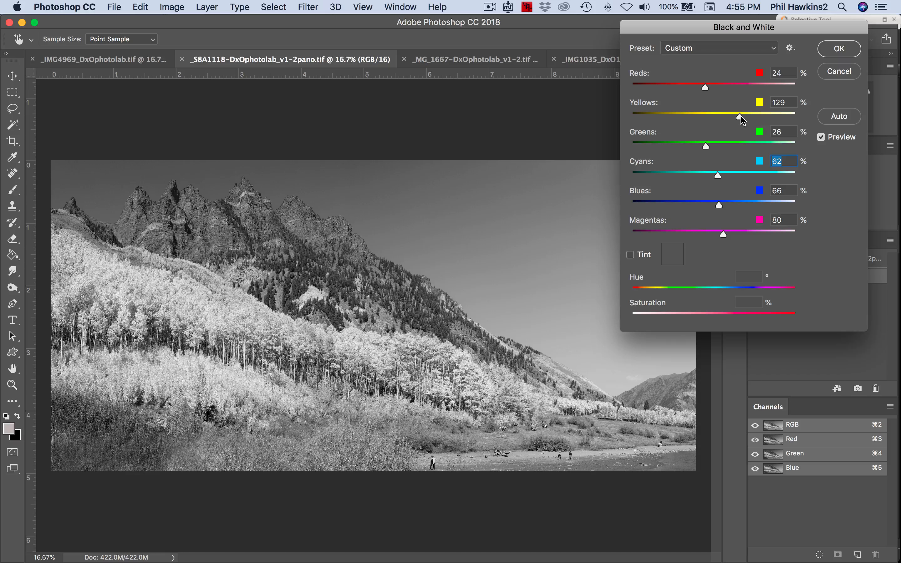
Set Reds to -65 and Yellows to 131, and apply the Black & White adjustment to the panorama
left_click_drag(740, 116, 676, 88)
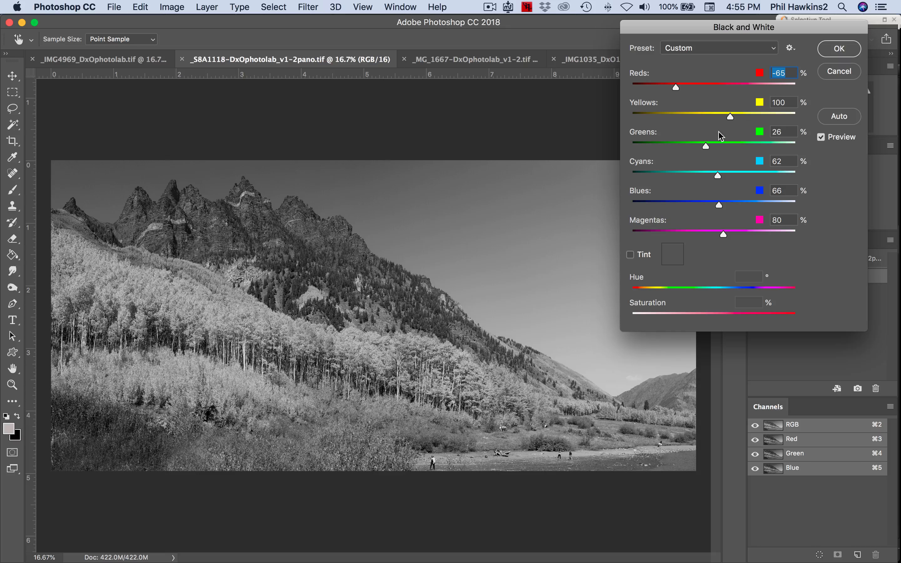
left_click_drag(731, 117, 741, 119)
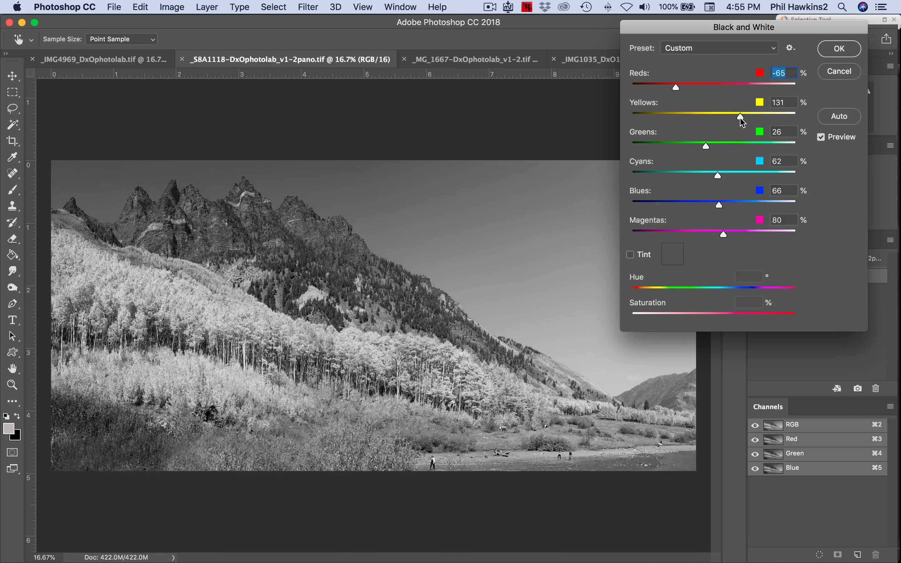
left_click(741, 118)
left_click(829, 49)
Brighten the dark areas of _MG_1667-DxOphotolab_v1-2.tif with the Camera Raw Filter, using Shadows +26 and Blacks +29
left_click(456, 59)
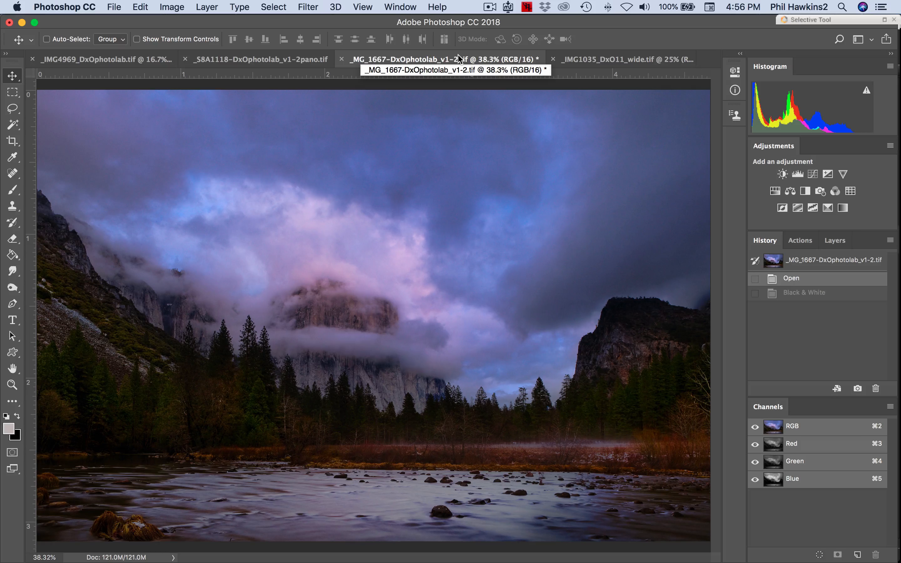
left_click(169, 8)
mouse_move(175, 42)
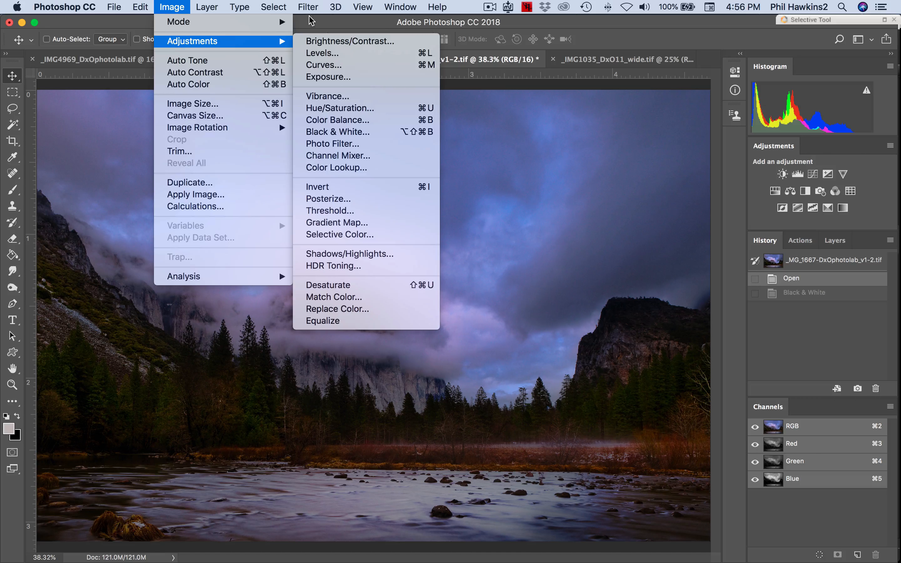
left_click(313, 8)
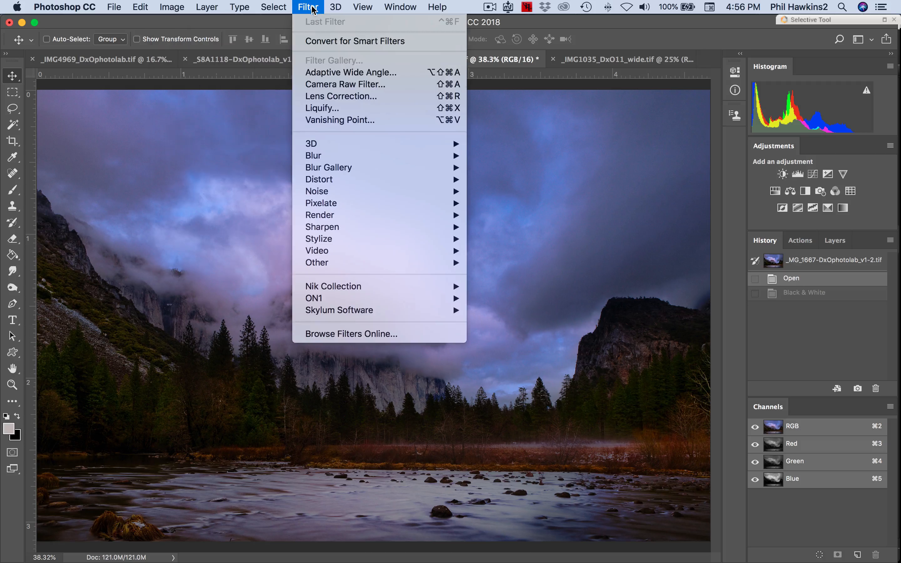
left_click(315, 85)
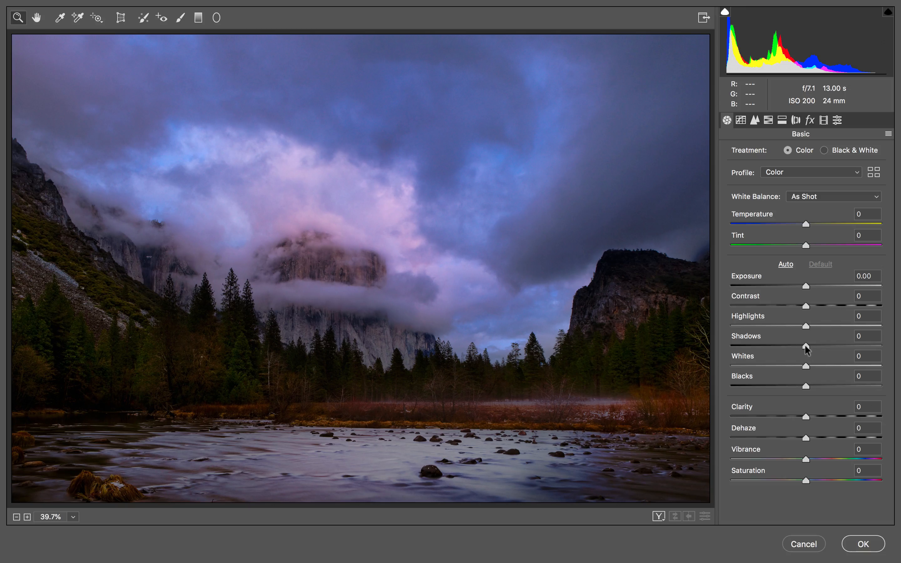
left_click_drag(805, 345, 822, 346)
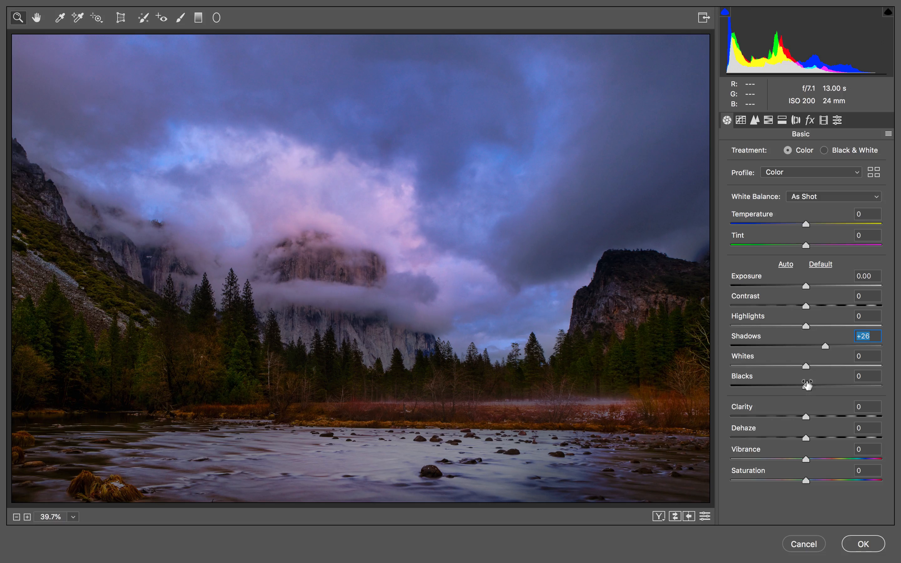
left_click_drag(805, 383, 827, 382)
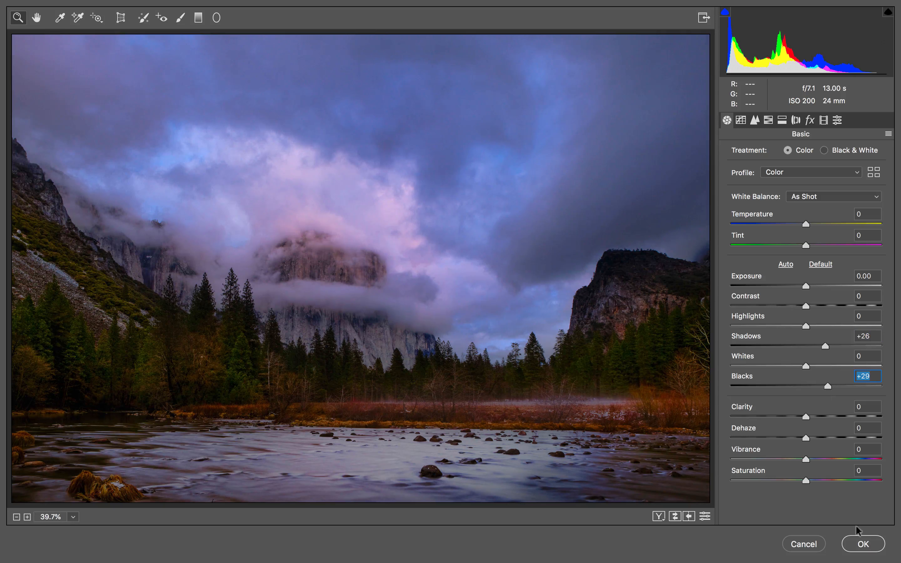
left_click(865, 543)
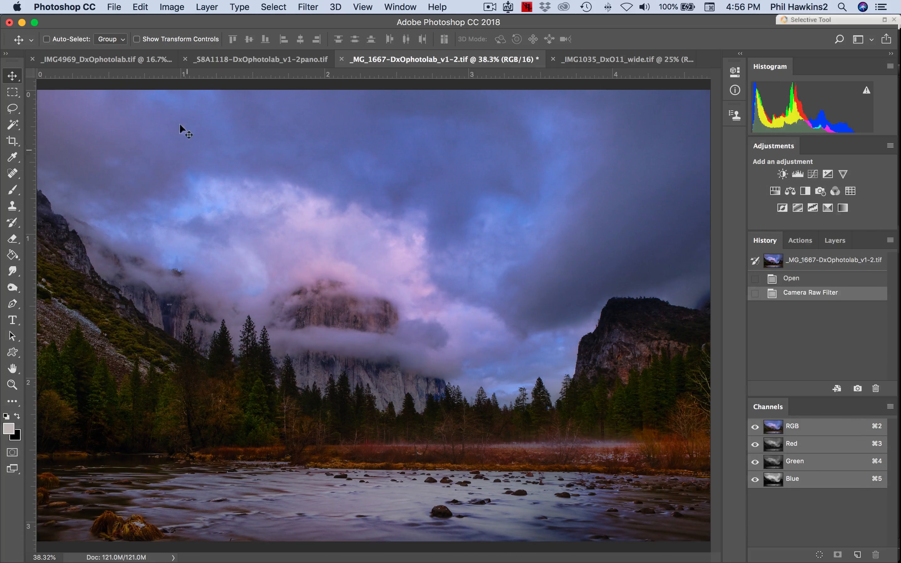
Start a Black & White adjustment on the _MG_1667 photo with Reds 156, Yellows 156, Greens 123 and Cyans -56
left_click(179, 7)
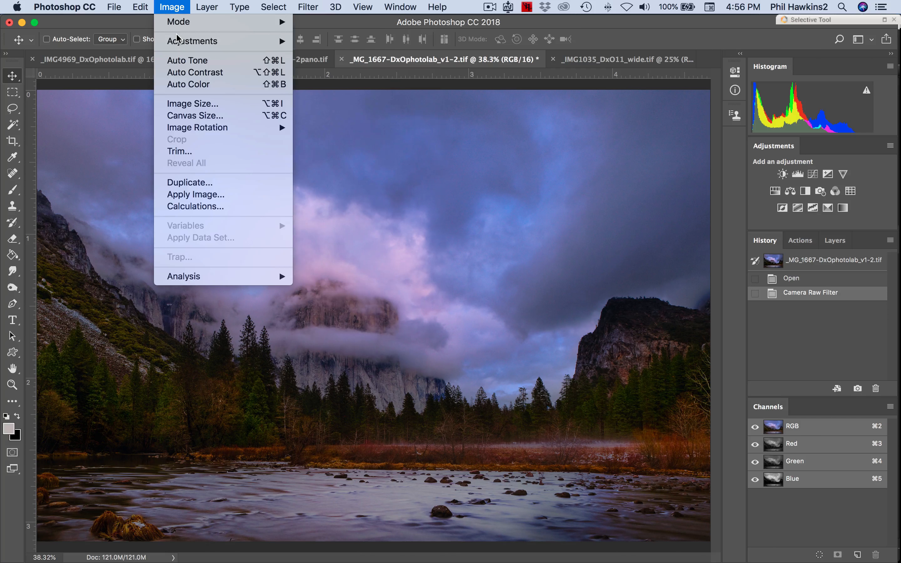
mouse_move(179, 42)
left_click(339, 133)
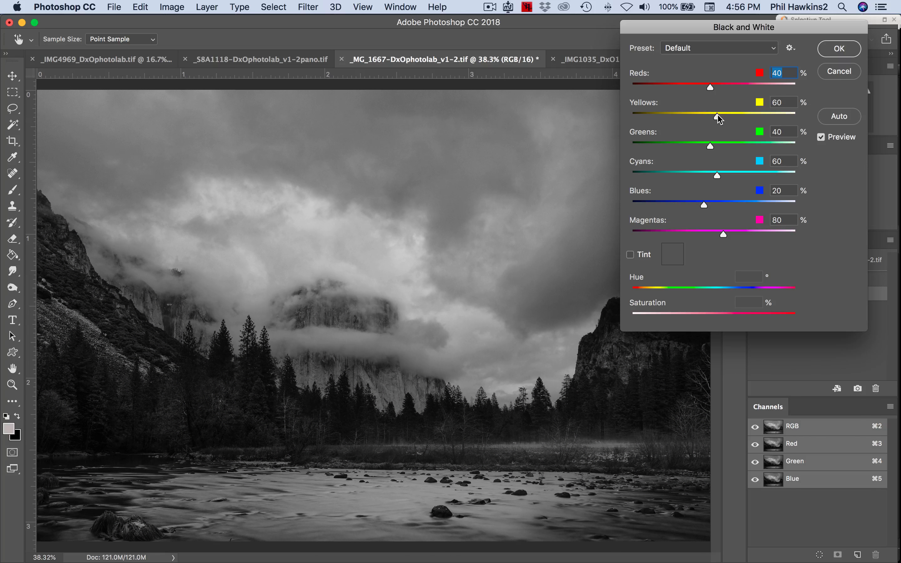
left_click_drag(718, 117, 741, 118)
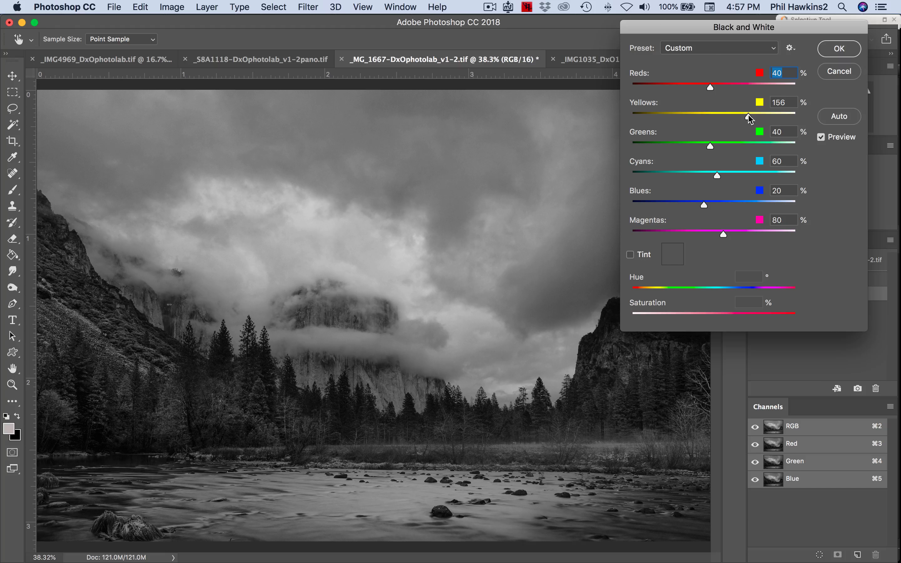
left_click(748, 116)
left_click_drag(711, 88, 749, 88)
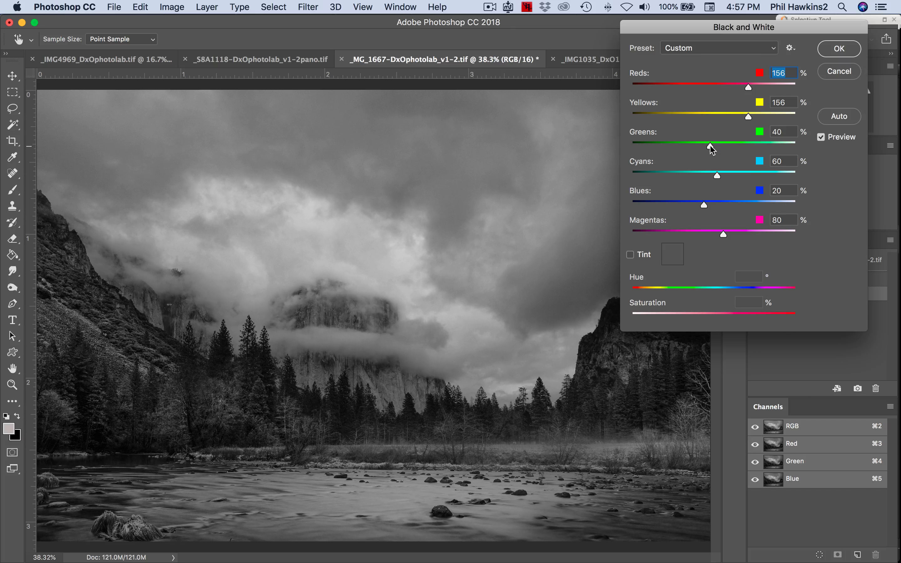
mouse_move(711, 146)
left_mouse_down()
mouse_move(738, 145)
mouse_move(701, 145)
mouse_move(725, 144)
left_mouse_up()
left_click_drag(725, 147, 679, 173)
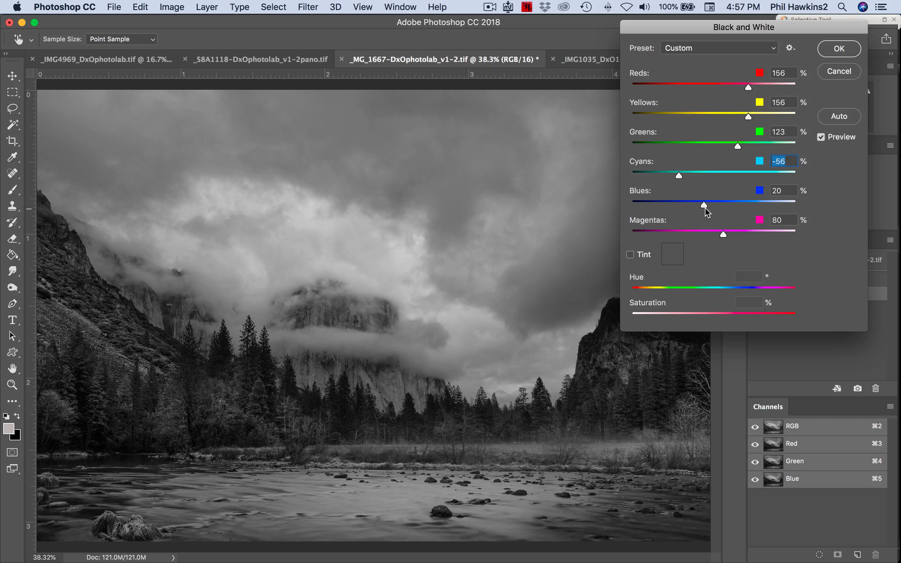
Try darkening the cloudy sky with Blues at -124, -33 and -65
left_click_drag(705, 209, 657, 207)
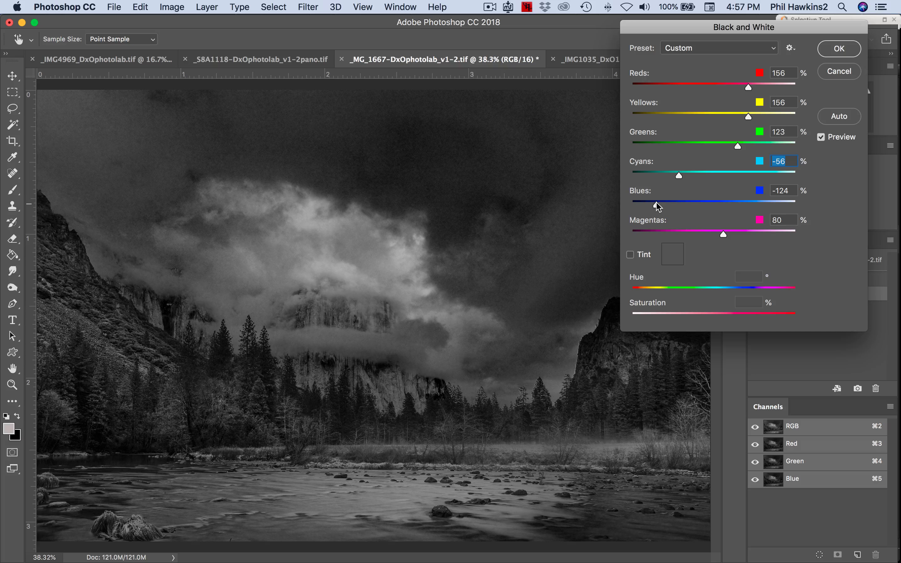
left_click_drag(656, 202, 656, 203)
left_click_drag(658, 206, 688, 205)
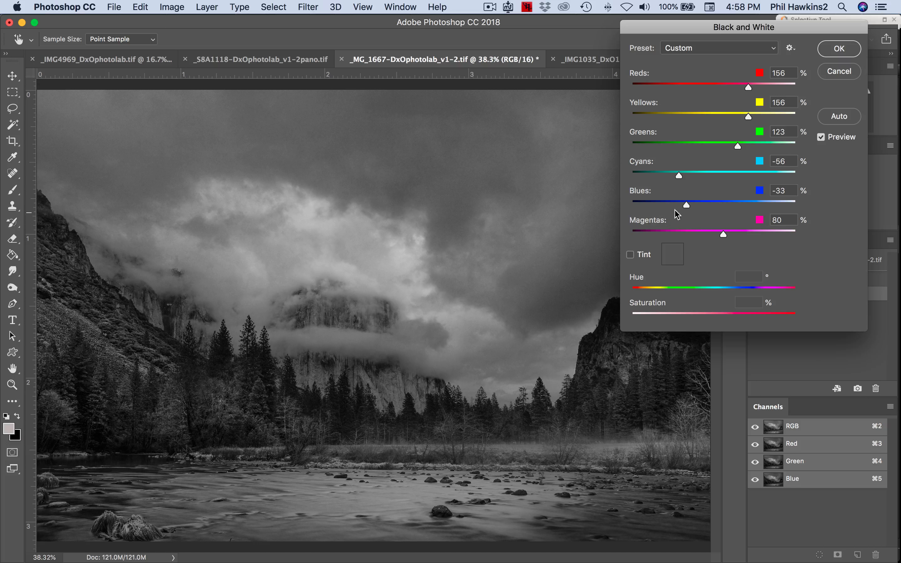
mouse_move(689, 204)
left_mouse_down()
mouse_move(704, 204)
mouse_move(677, 205)
left_mouse_up()
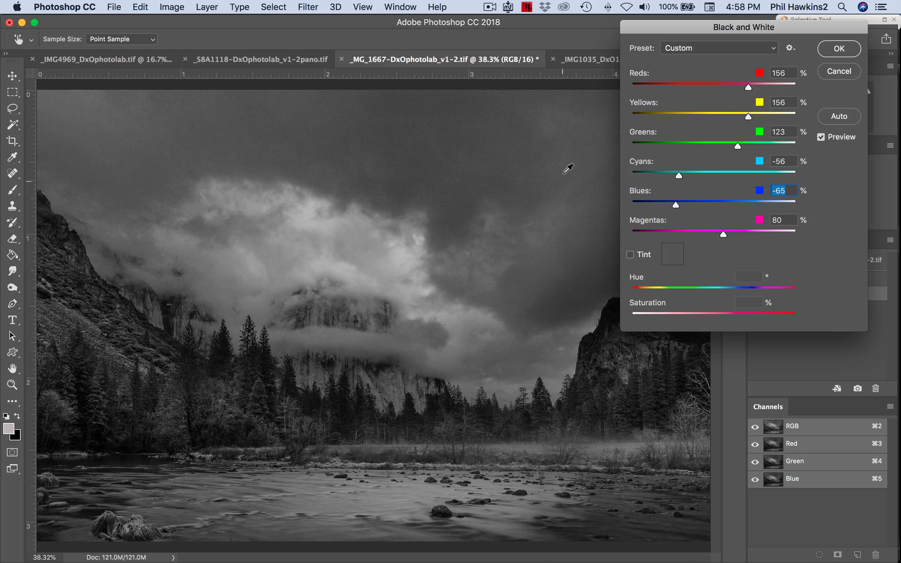
Set Blues to 7, Cyans to 70 and Magentas to -21, and apply the Black & White adjustment
left_click_drag(692, 204, 721, 175)
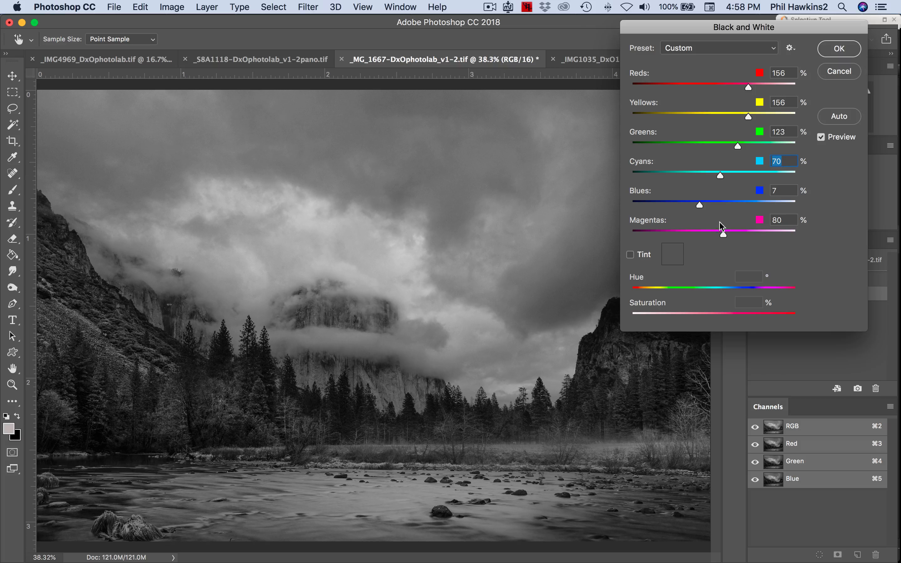
left_click_drag(724, 234, 692, 234)
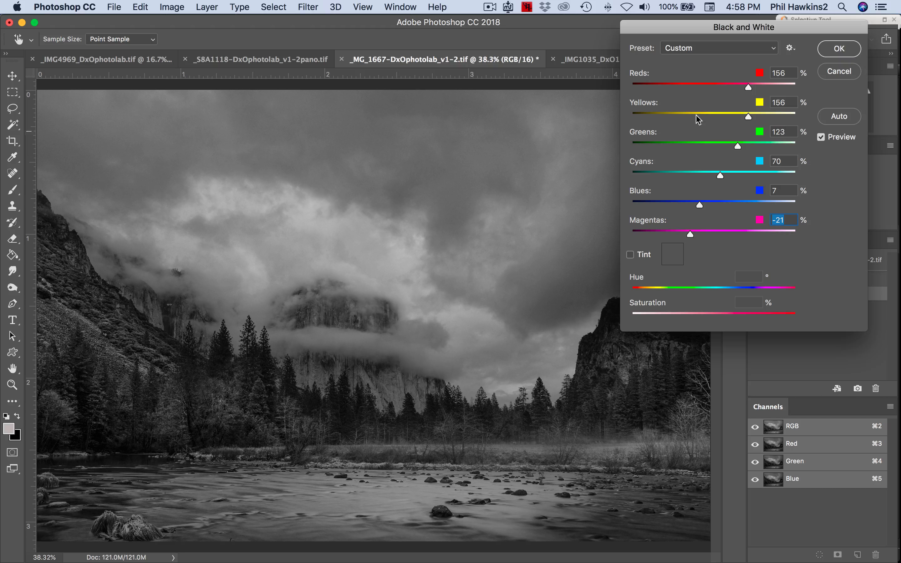
left_click(844, 47)
Start a Black & White adjustment on _IMG1035_DxO11_wide.tif and darken its blue sky with Blues -33 and Cyans 17
left_click(621, 60)
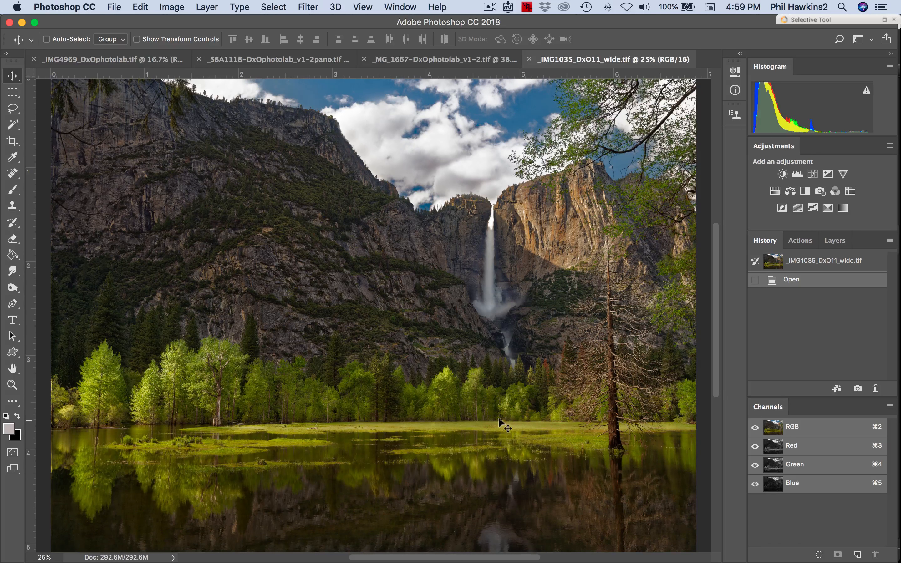
left_click(174, 10)
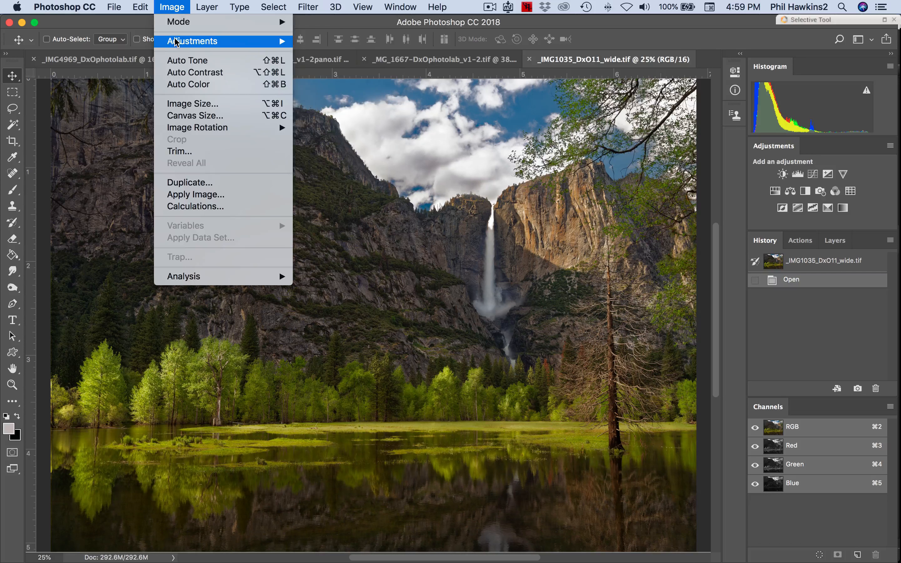
mouse_move(175, 41)
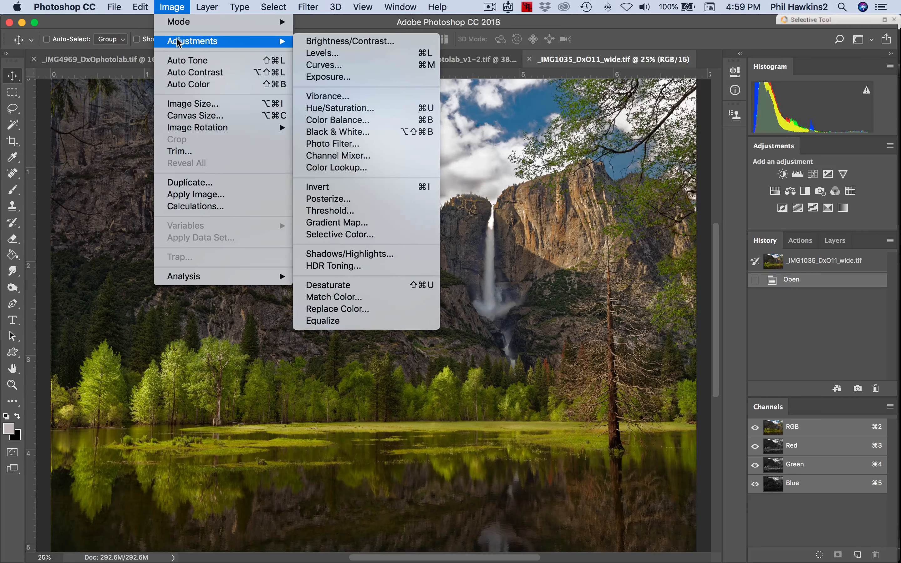
left_click(350, 132)
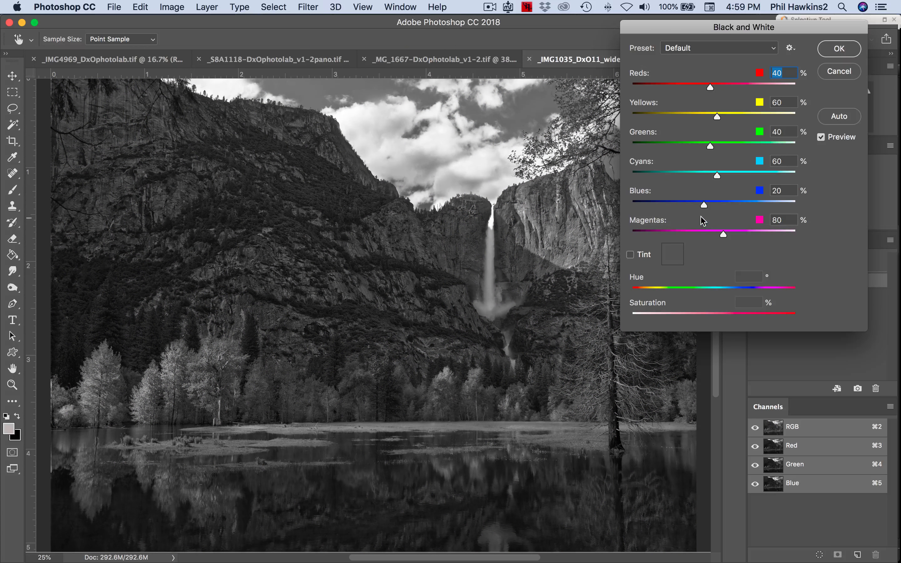
left_click_drag(704, 209, 686, 205)
left_click(687, 206)
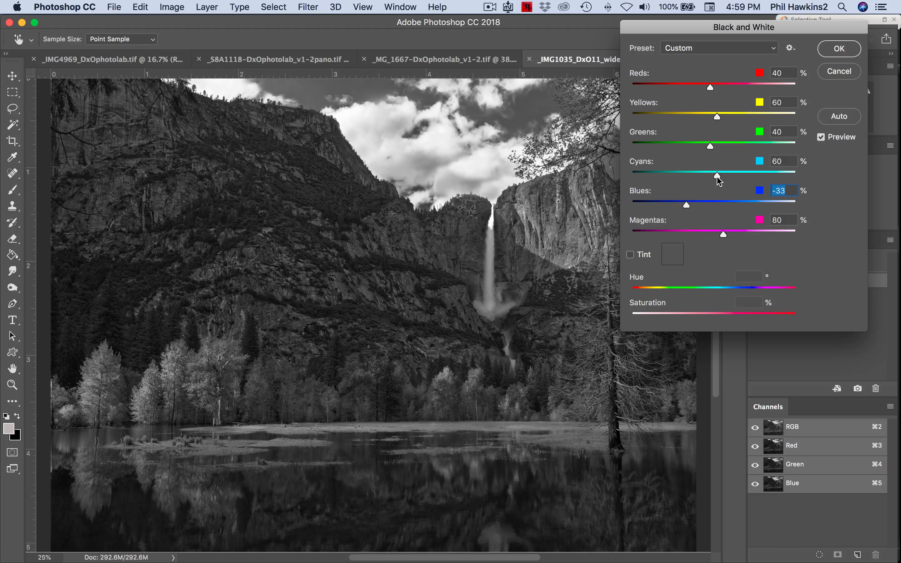
left_click_drag(717, 177, 702, 177)
Set Yellows to 154 to brighten the trees and Reds to -113 to darken the reddish tones of the waterfall photo
left_click_drag(717, 117, 741, 118)
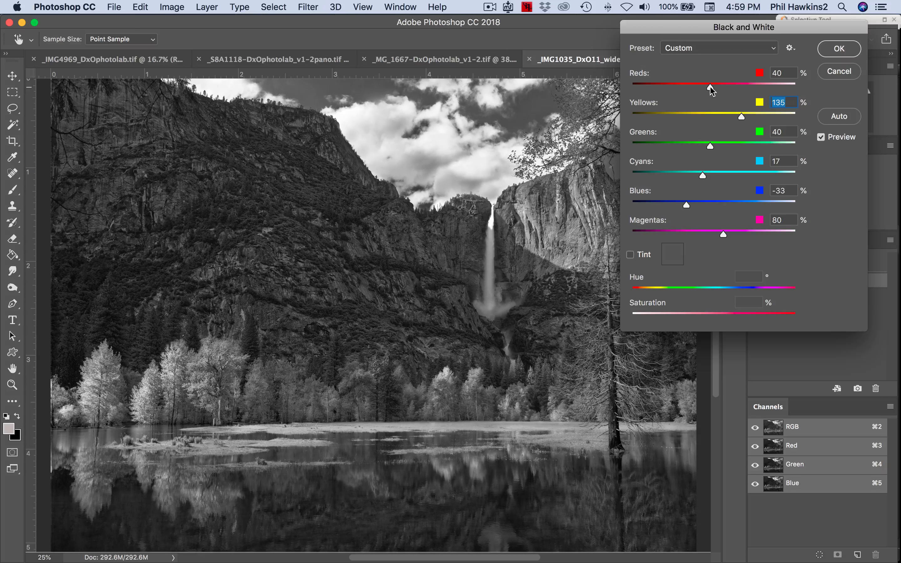
left_click_drag(710, 86, 665, 88)
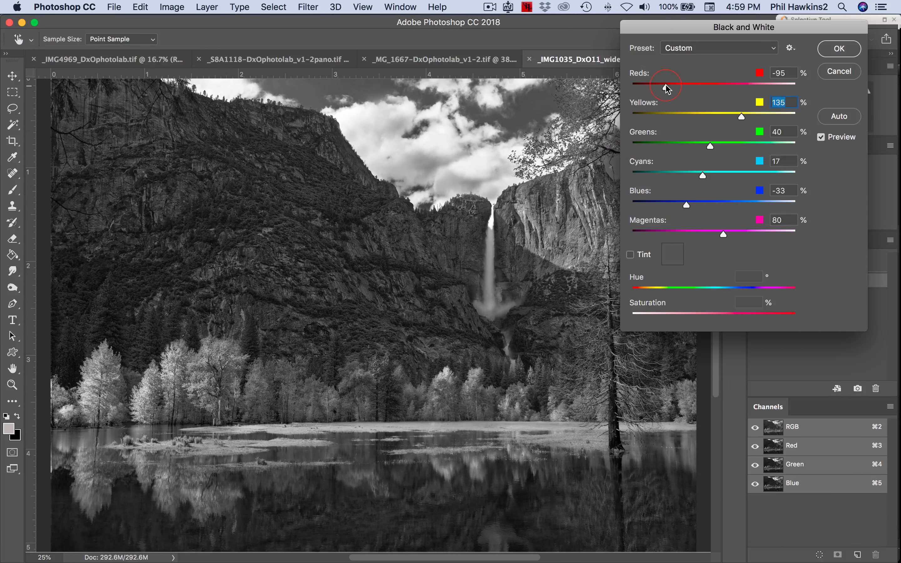
left_click(613, 165)
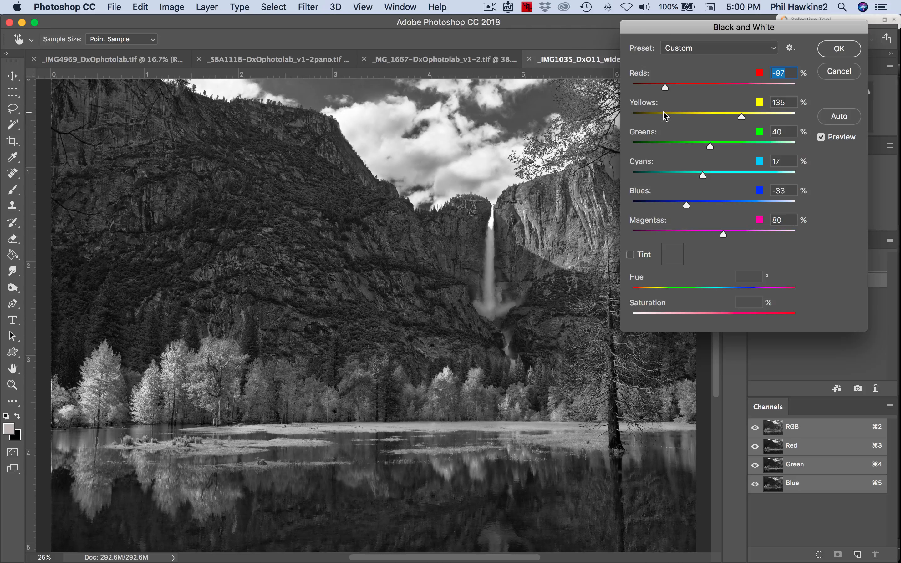
mouse_move(665, 90)
left_mouse_down()
mouse_move(683, 90)
mouse_move(661, 90)
left_mouse_up()
left_click_drag(743, 119, 748, 118)
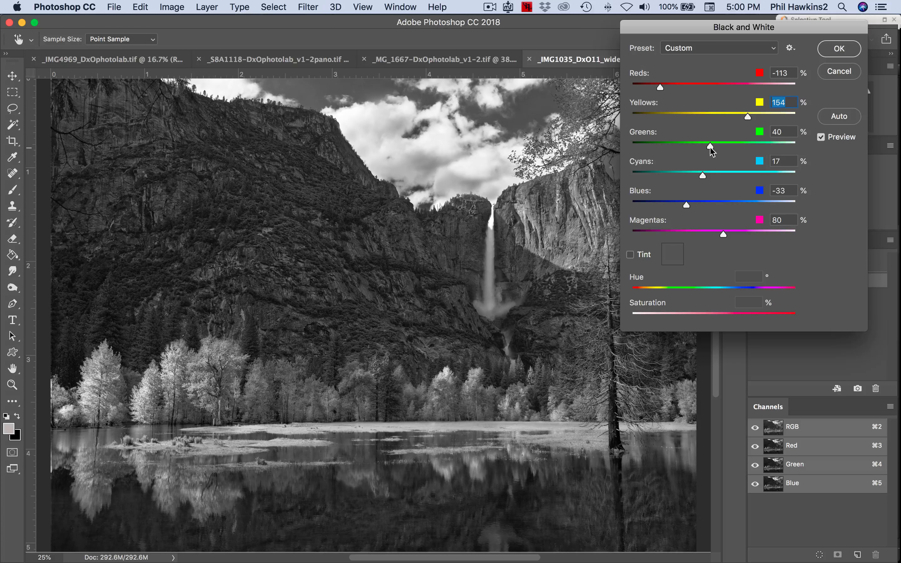
Raise Greens to 163, lower Magentas slightly, and apply the Black & White adjustment to the waterfall photo
left_click_drag(712, 148, 750, 150)
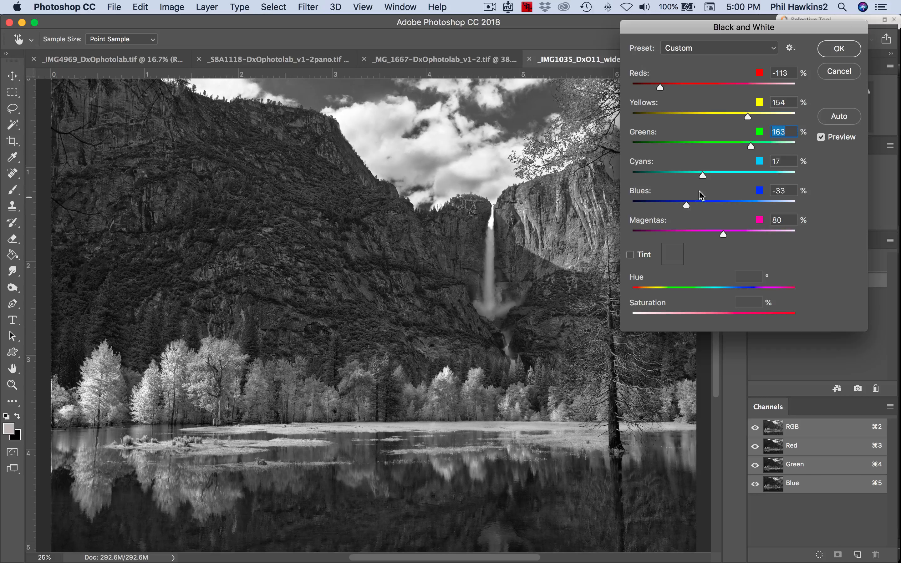
mouse_move(724, 237)
left_mouse_down()
mouse_move(697, 238)
mouse_move(748, 235)
mouse_move(668, 235)
mouse_move(712, 235)
left_mouse_up()
left_click(842, 51)
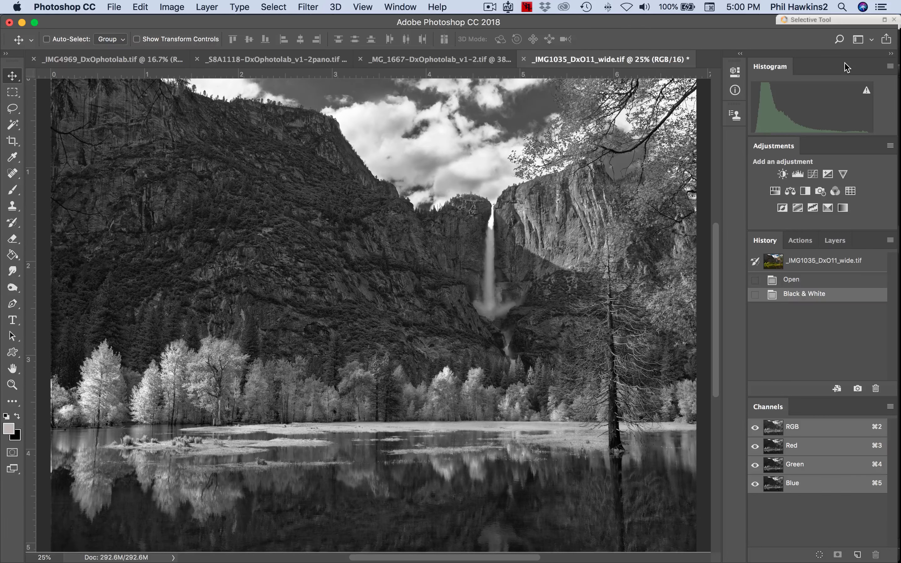